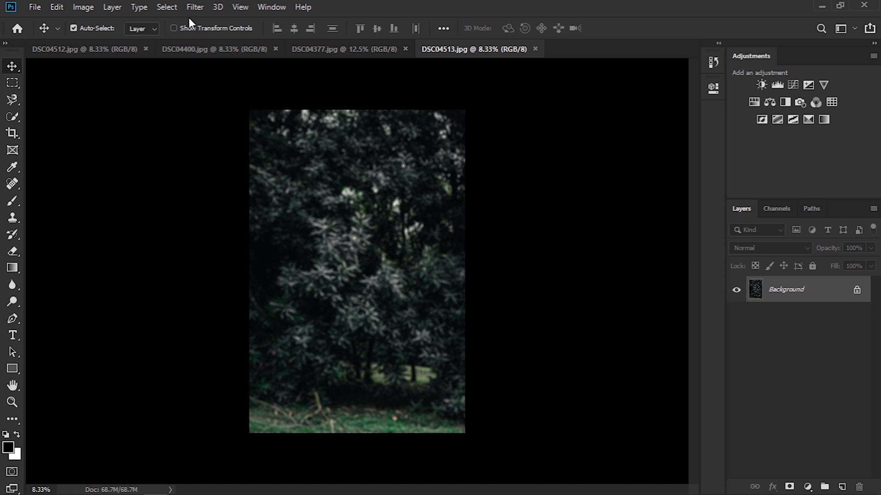
Look through the four open photos, comparing the two portraits with their empty background shots.
left_click(121, 49)
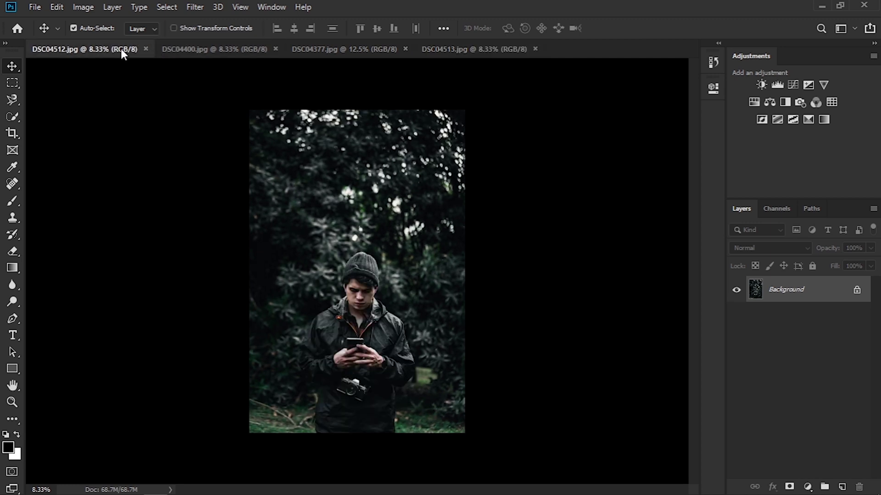
left_click(459, 46)
left_click(330, 50)
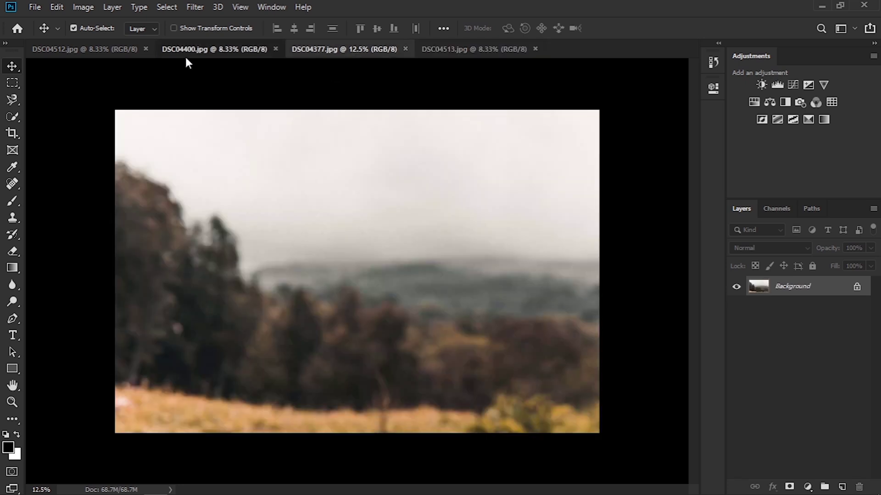
left_click(185, 55)
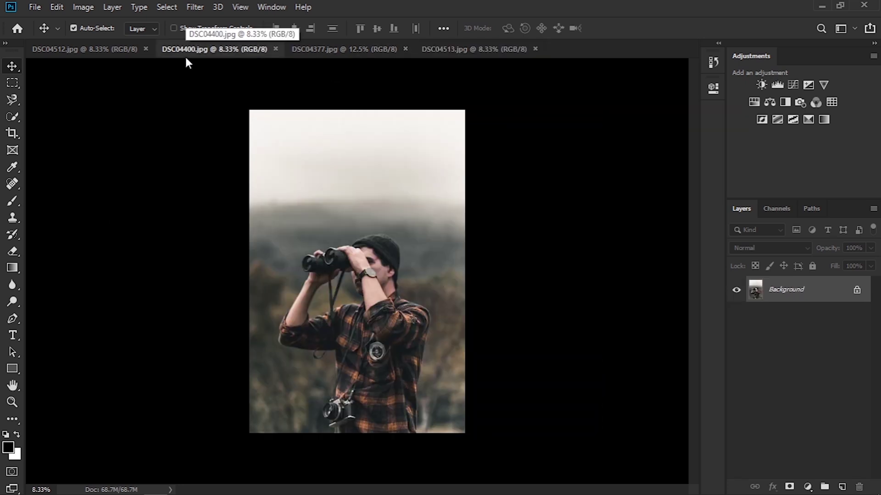
left_click(326, 48)
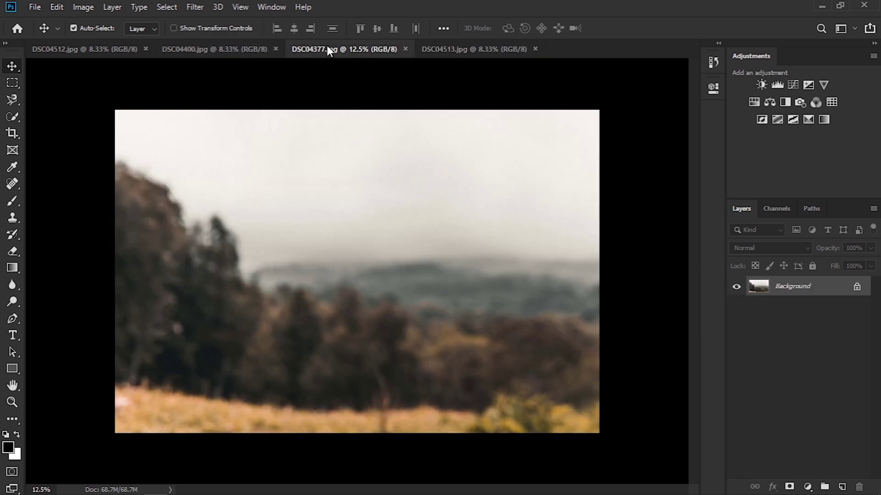
Convert the locked Background of DSC04512.jpg into an editable layer and select the man with the Quick Selection tool.
left_click(123, 49)
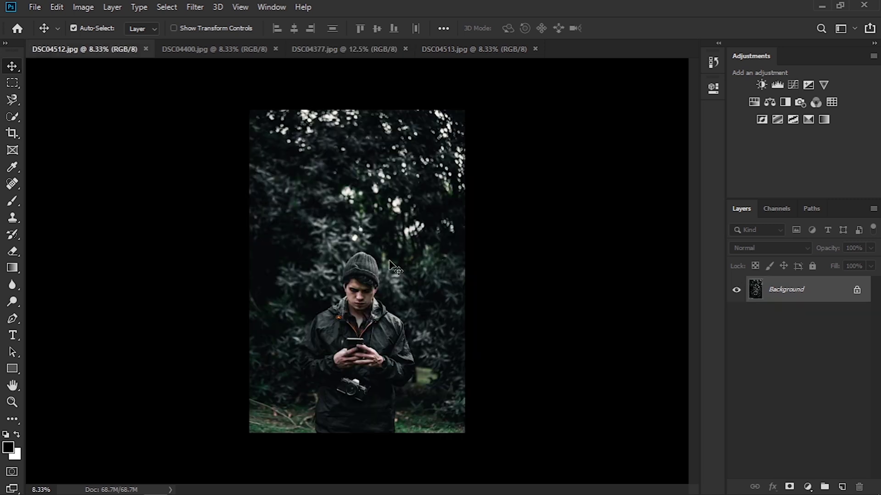
double_click(797, 290, "alt")
left_click(11, 118)
left_click(14, 105)
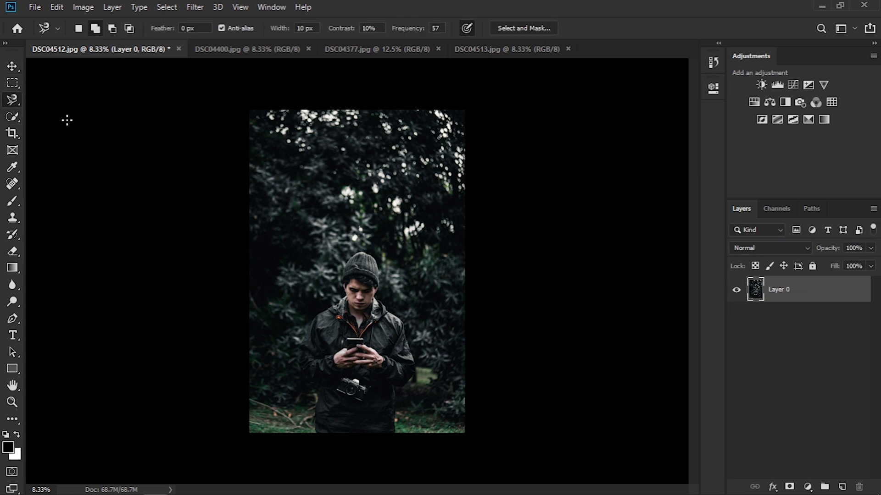
left_click(13, 120)
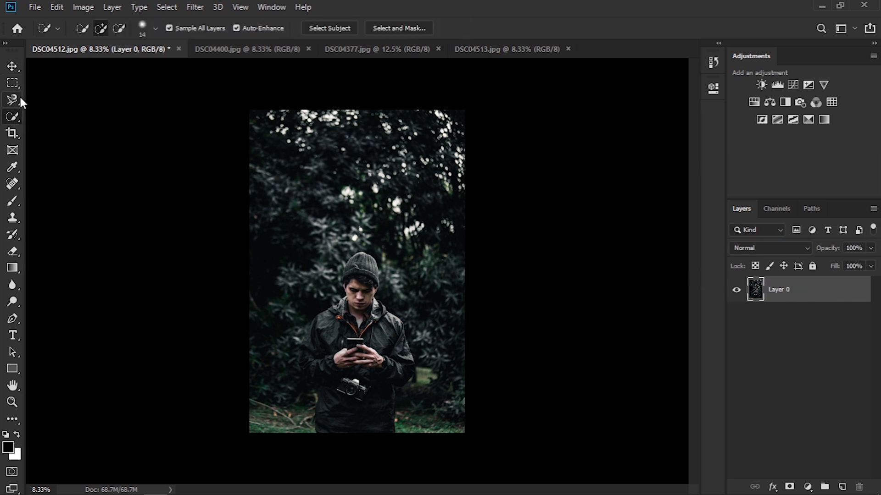
scroll(402, 410, "up", 10)
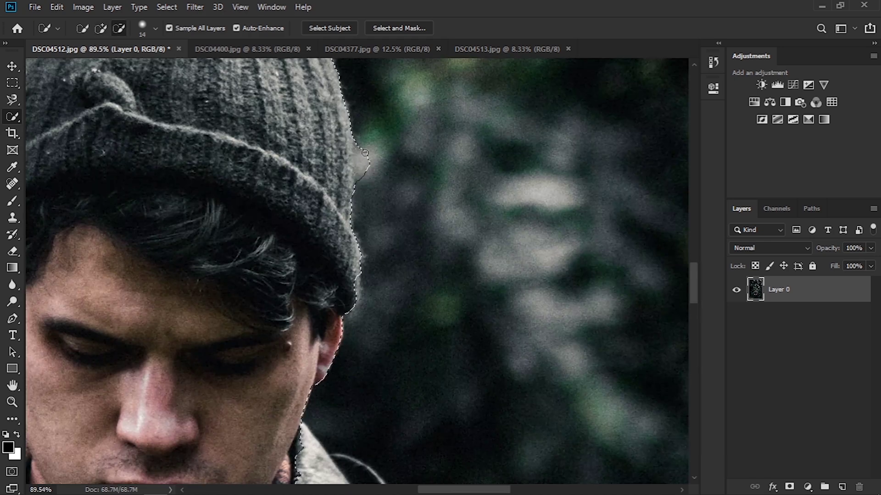
scroll(364, 179, "up", 3)
scroll(364, 179, "down", 12)
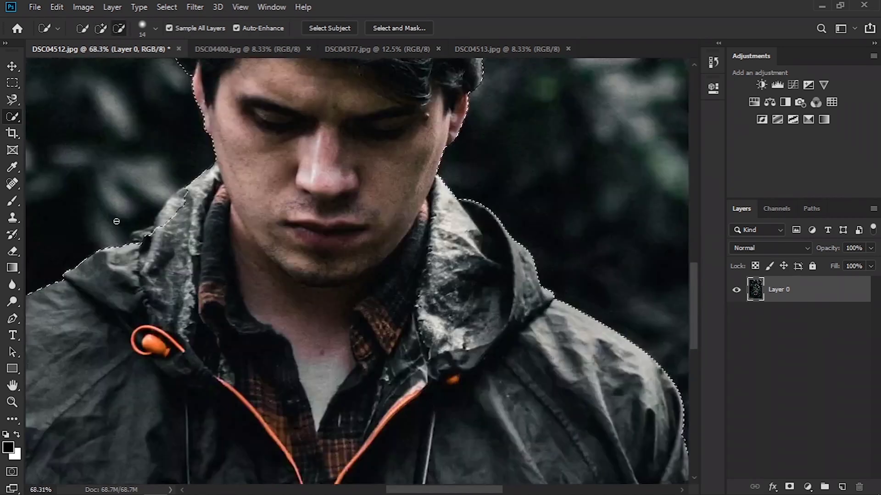
scroll(354, 340, "up", 5)
scroll(59, 251, "up", 3)
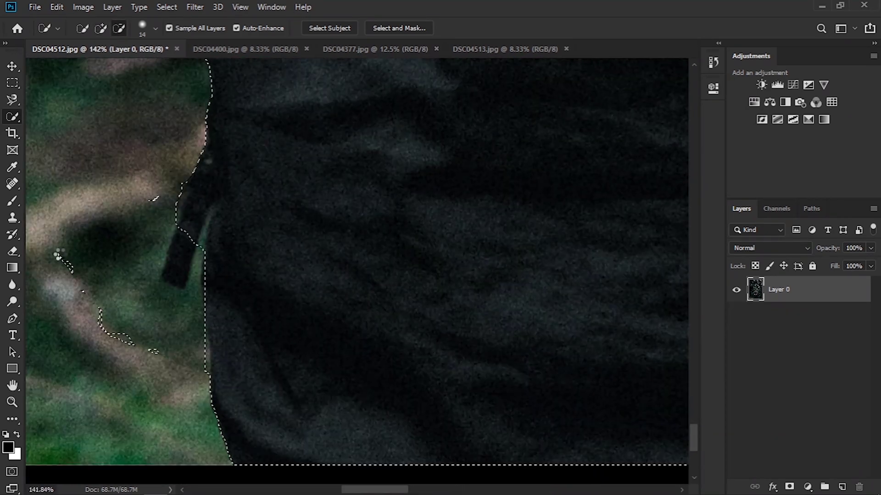
Refine the selection with the Magnetic Lasso, adding the missed sleeve and hem cord and subtracting background beside the jacket.
key("l")
left_click(166, 181)
scroll(215, 376, "down", 2)
scroll(240, 202, "down", 2)
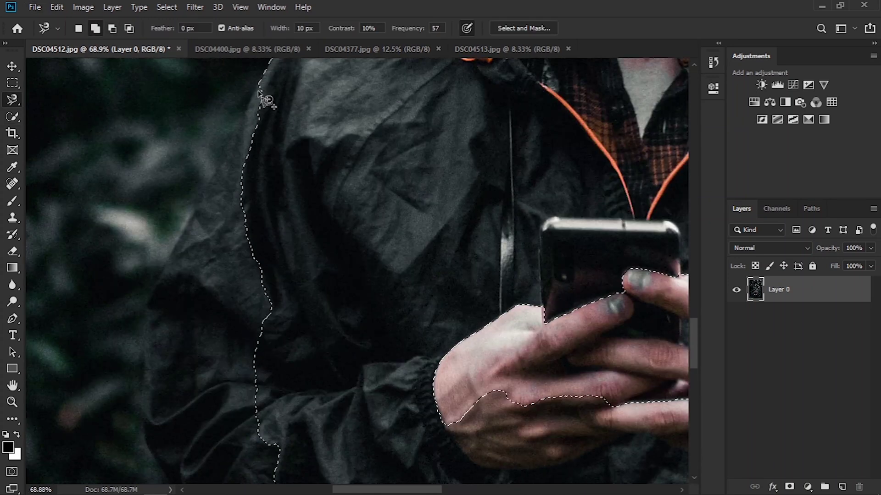
scroll(207, 378, "down", 5)
scroll(255, 309, "down", 5)
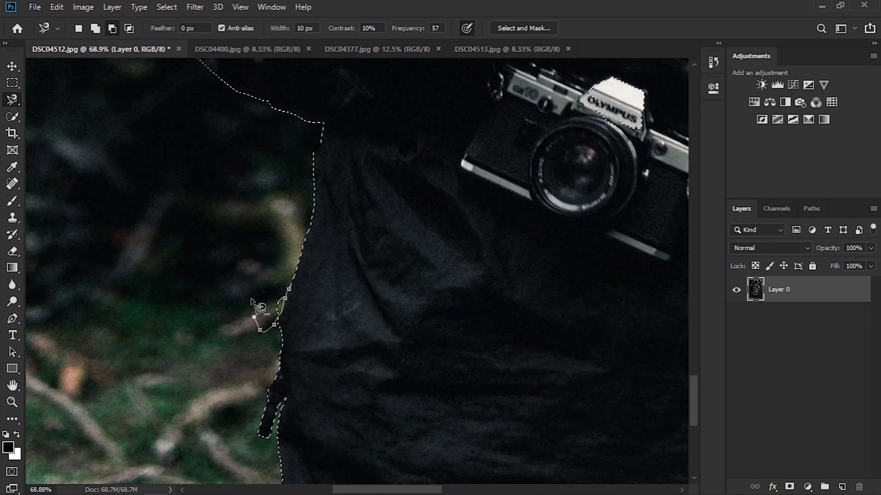
key("Return")
scroll(448, 181, "down", 4)
scroll(447, 181, "down", 1)
Invert the selection, delete the forest background around the man, and deselect.
right_click(352, 213)
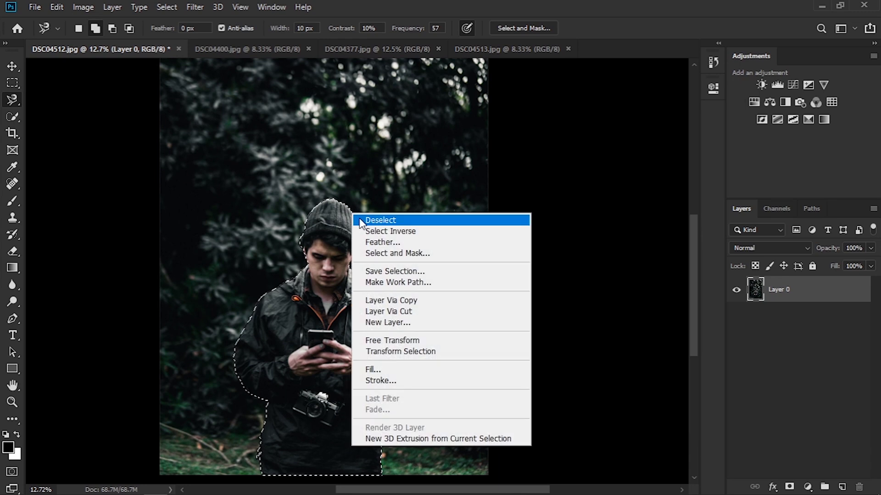
left_click(367, 231)
key("Delete")
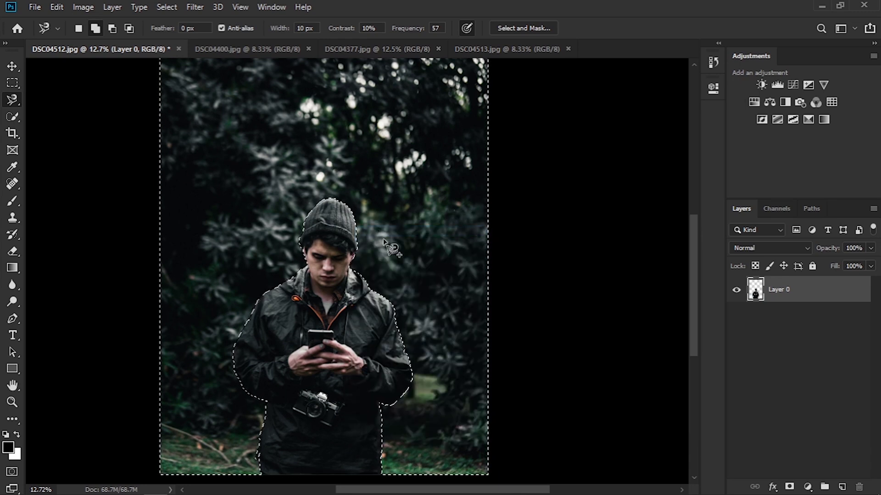
right_click(385, 241)
left_click(394, 246)
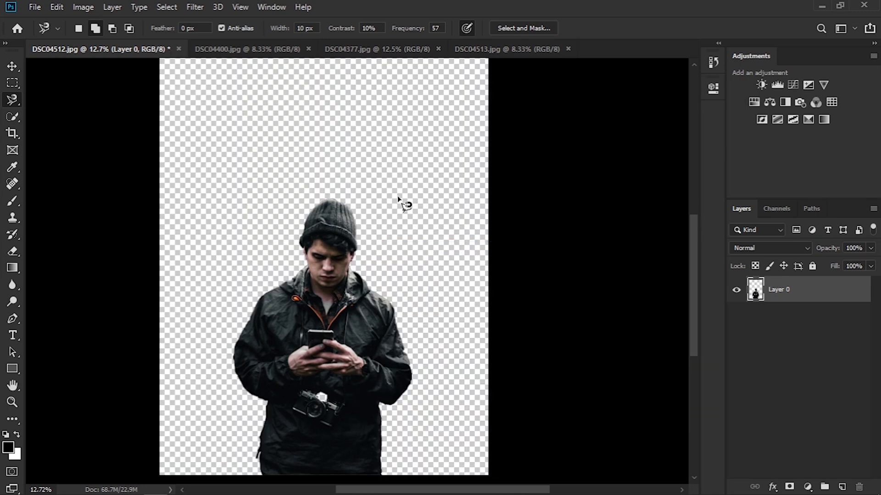
Save the cutout of the man with the phone as DSC04512.png.
left_click(36, 7)
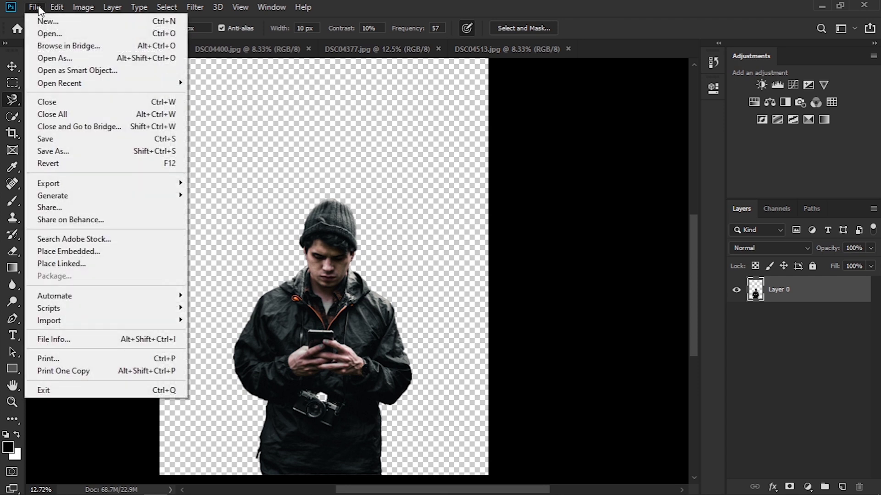
left_click(52, 155)
left_click(128, 260)
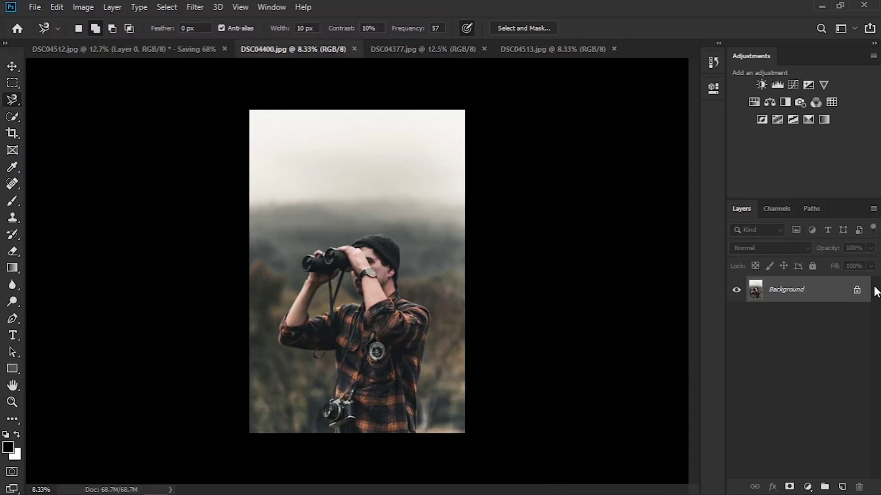
Unlock the Background layer of DSC04400.jpg and select the man with binoculars, including his cameras and the hanging strap loop.
left_click(862, 290)
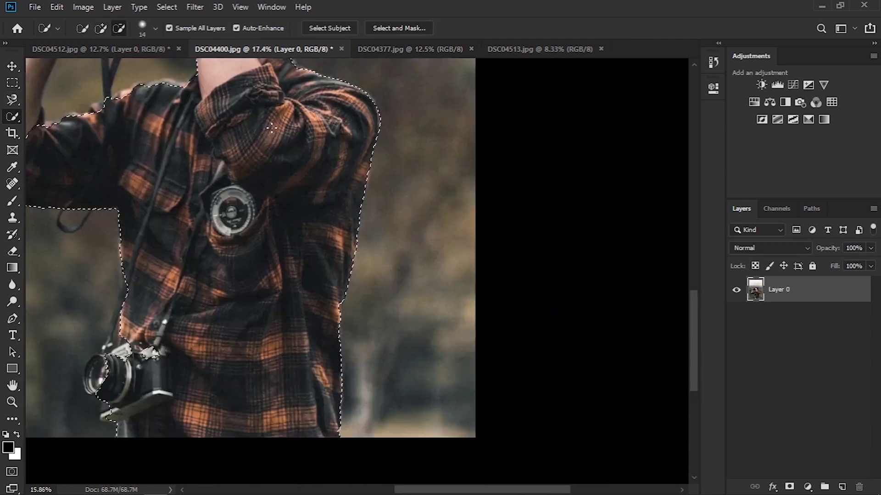
scroll(272, 128, "up", 3)
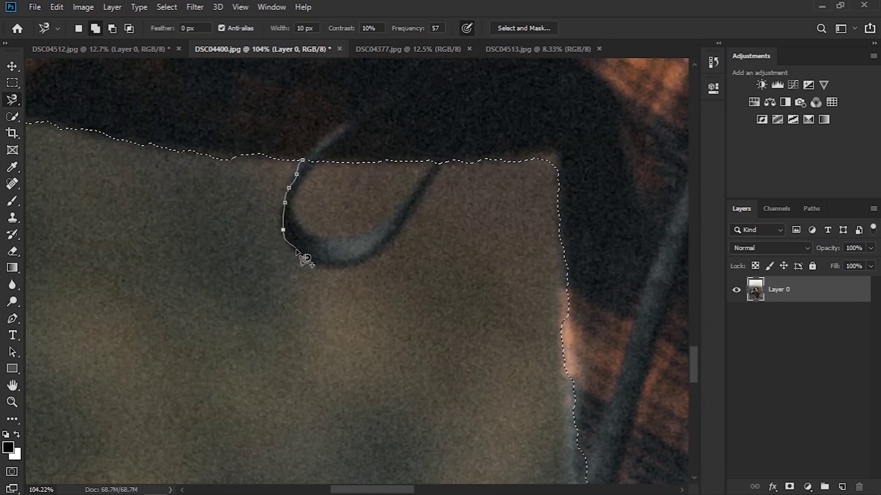
left_click(314, 163)
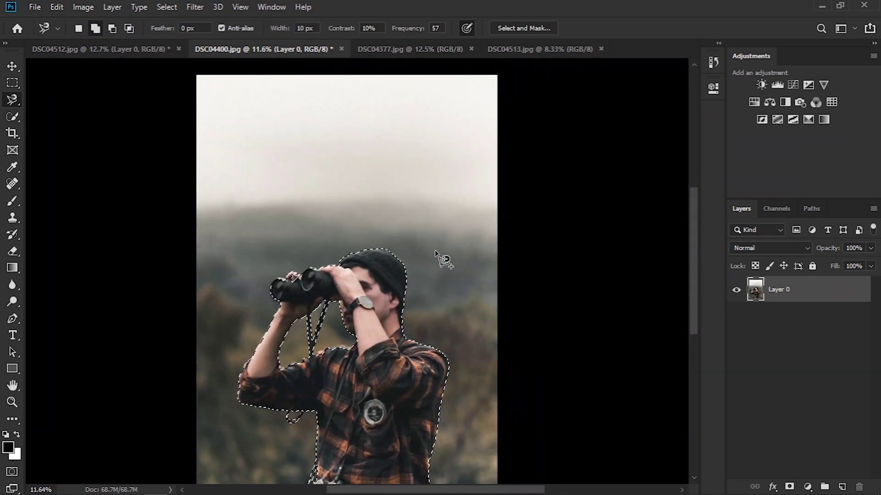
Delete everything outside the selected man with binoculars, deselect, and save the cutout as DSC04400.png.
scroll(445, 275, "down", 1)
right_click(402, 201)
left_click(439, 218)
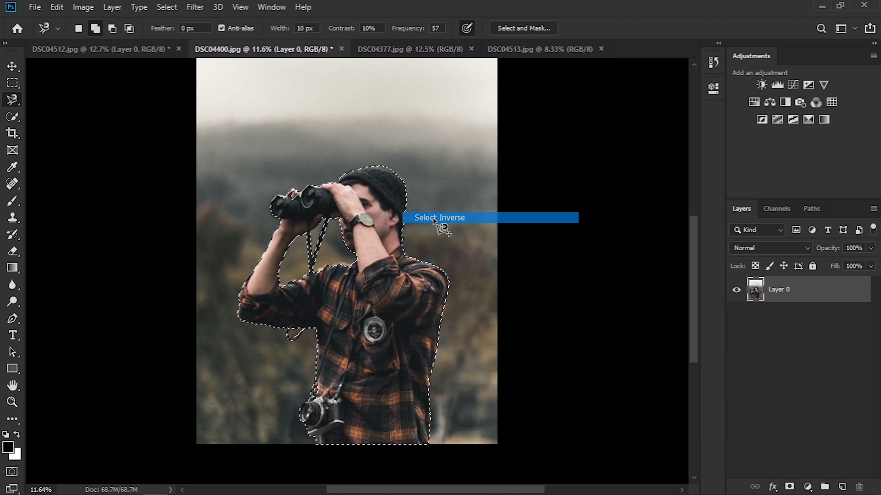
key("Delete")
right_click(373, 172)
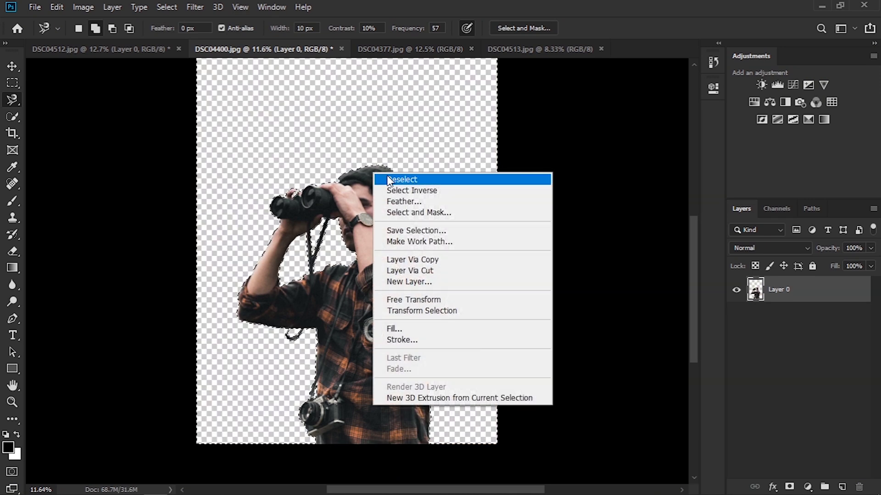
left_click(390, 175)
left_click(35, 6)
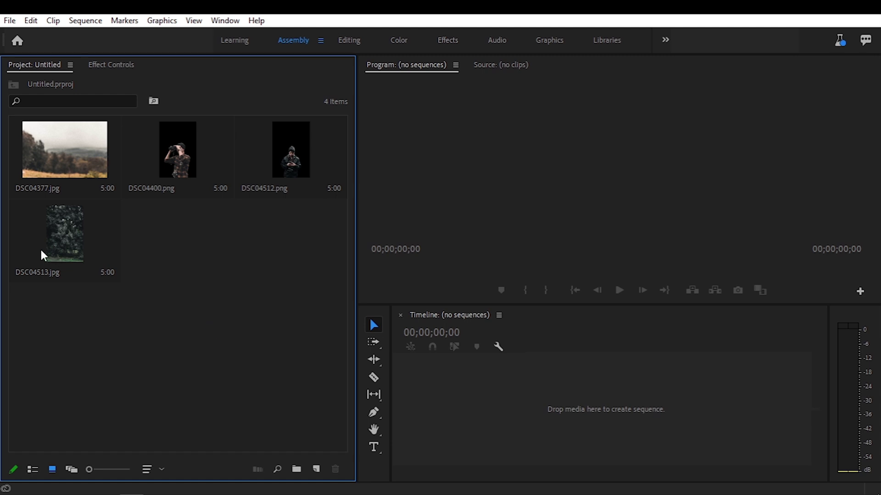
In Premiere Pro, create a sequence from DSC04513.jpg and place DSC04512.png above it on track V2.
left_click(56, 238)
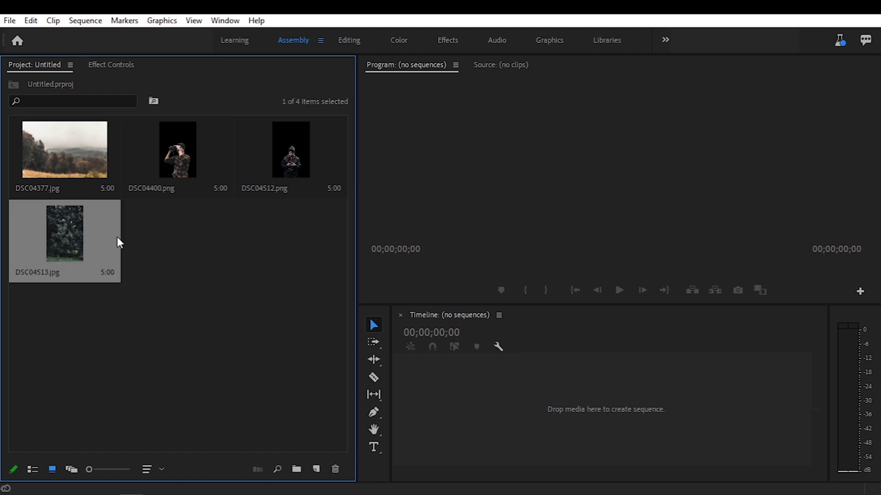
left_click_drag(59, 240, 316, 469)
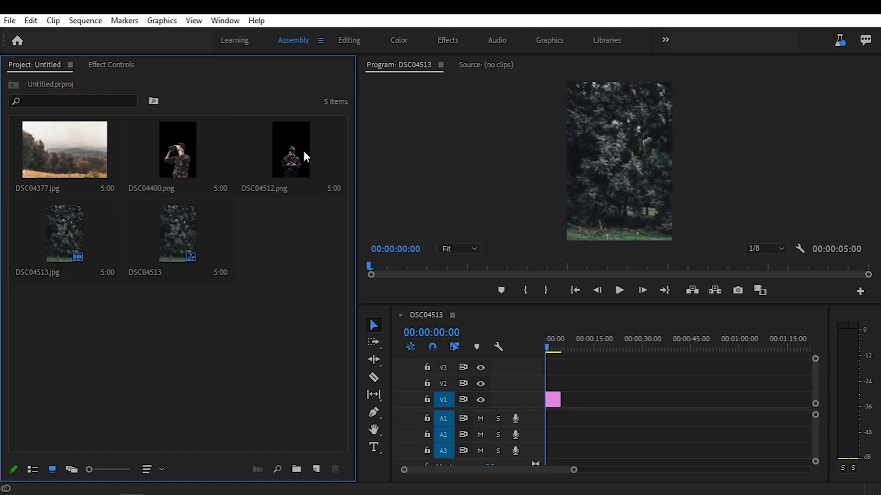
left_click_drag(291, 172, 556, 393)
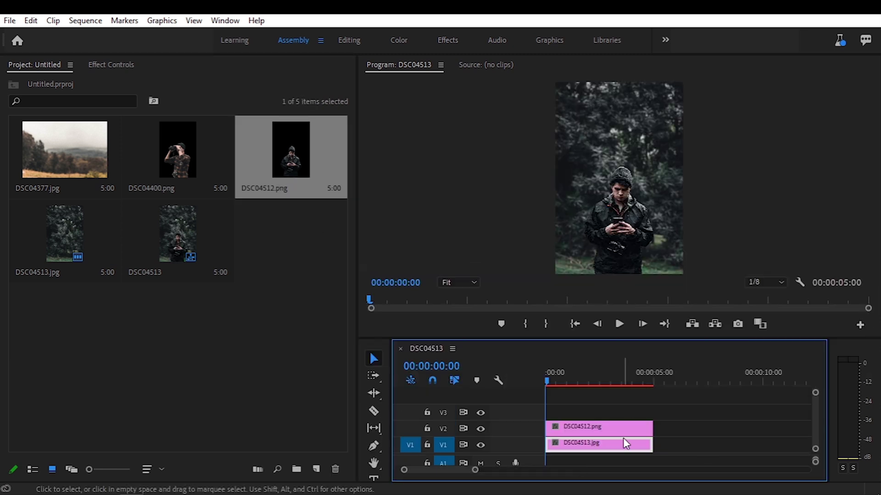
Expand the Motion effect of the DSC04513.jpg clip and enable Scale keyframing at the clip's start with a value of 100.
left_click(112, 66)
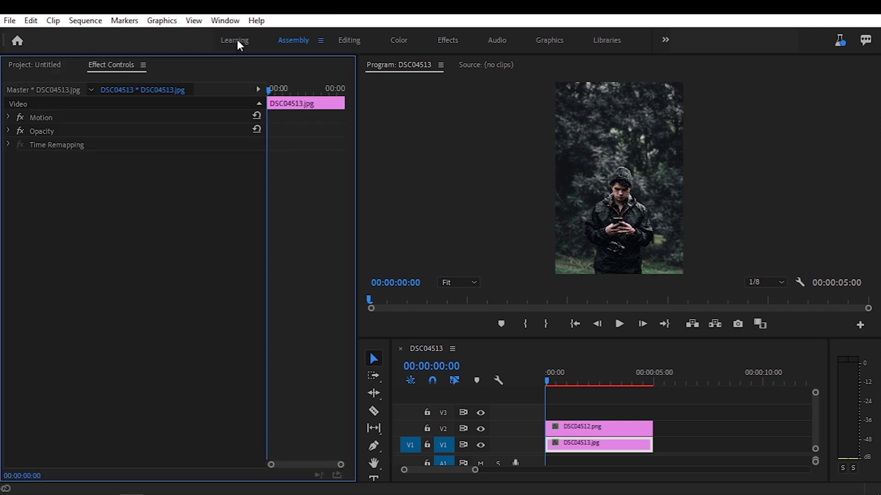
left_click(223, 21)
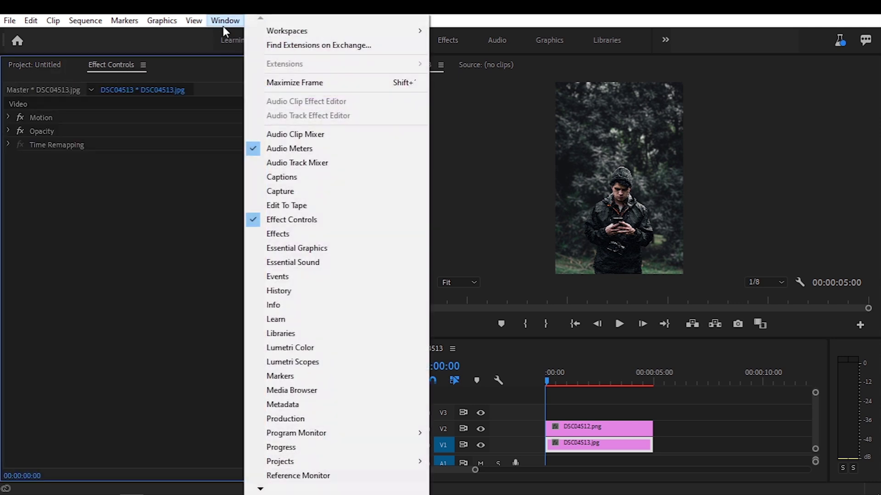
left_click(227, 226)
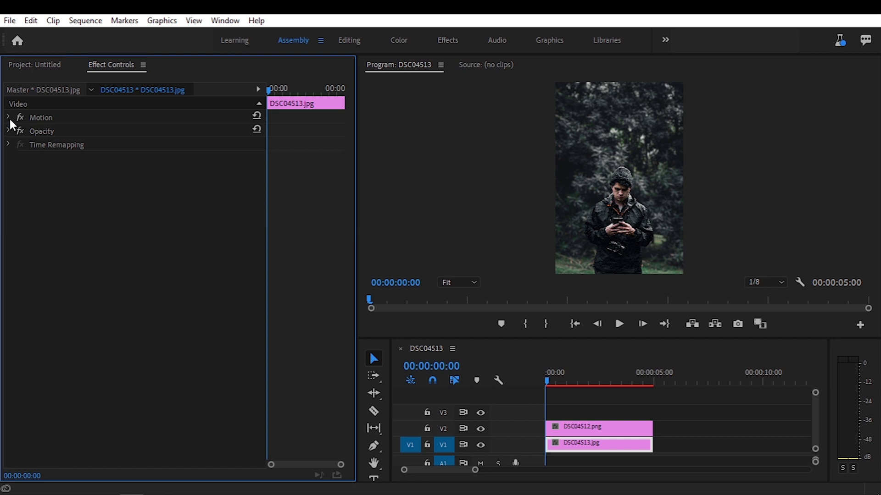
left_click(8, 117)
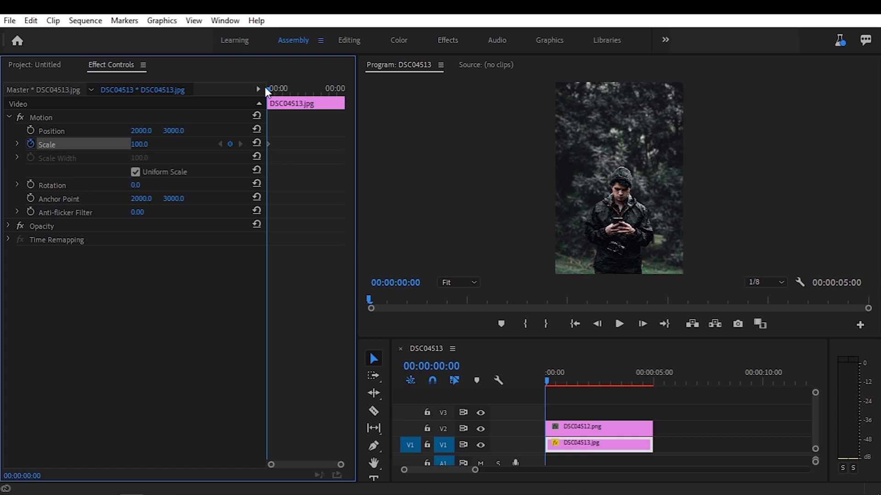
Add a Scale keyframe at the end of the DSC04513.jpg clip and set it to 136.
left_click_drag(548, 386, 654, 400)
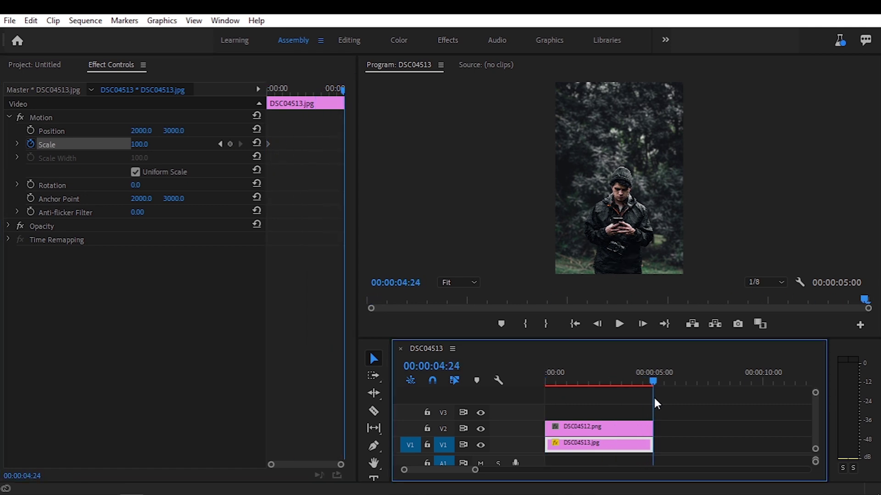
left_click(230, 145)
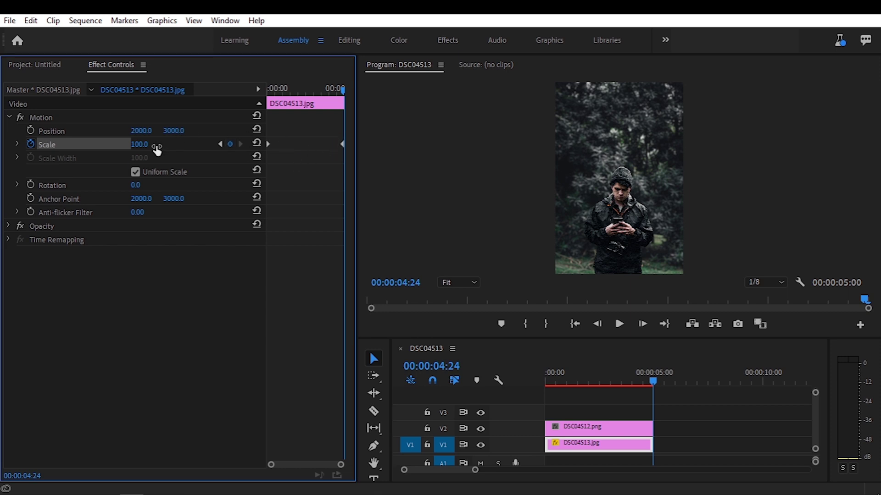
left_click_drag(150, 147, 158, 150)
left_click_drag(169, 148, 173, 148)
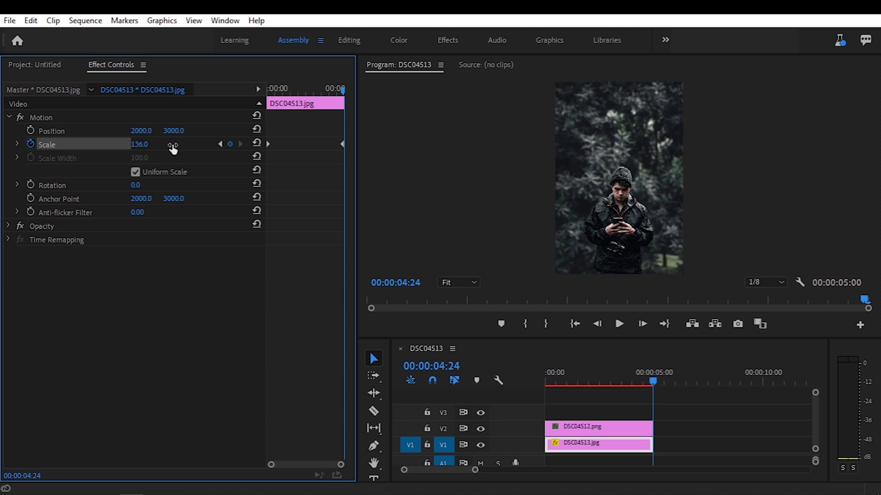
Enable Scale keyframing on the DSC04512.png clip at its start with a value of 100.
left_click(594, 429)
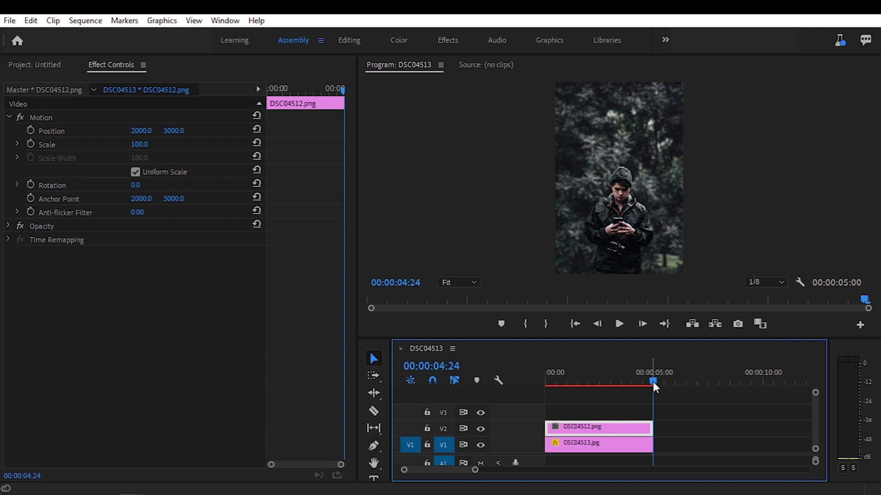
left_click_drag(654, 382, 547, 381)
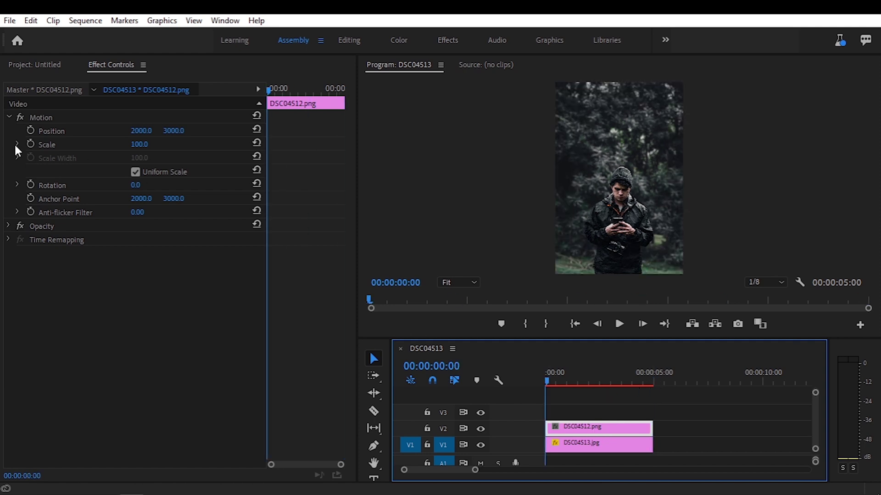
left_click(33, 151)
left_click(31, 145)
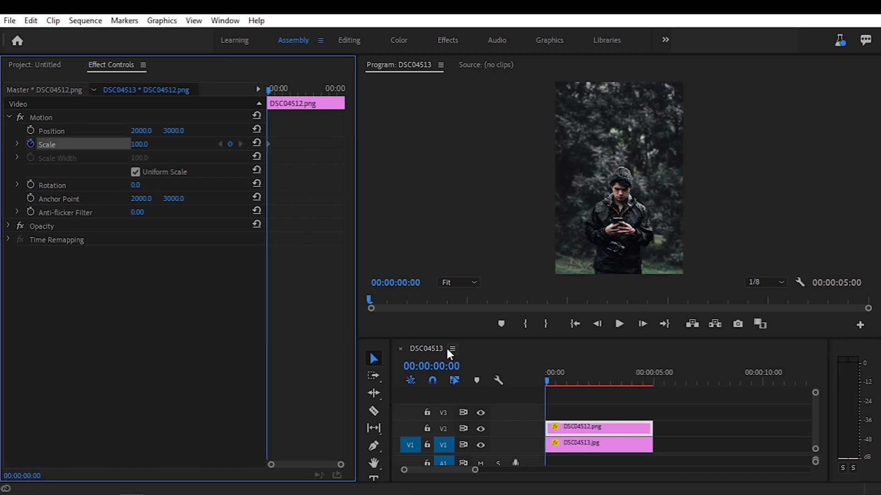
Add a Scale keyframe of 140 to the DSC04512.png clip at 00:00:04:22, near its end.
left_click_drag(545, 385, 652, 401)
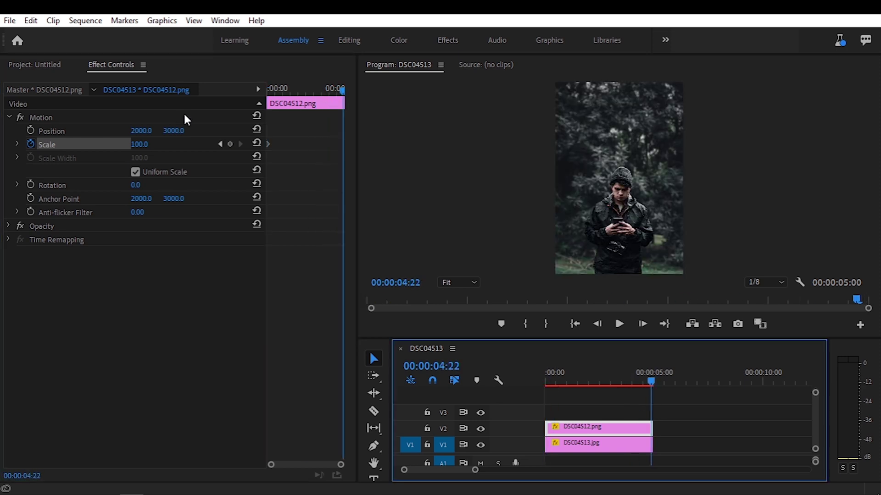
left_click(149, 142)
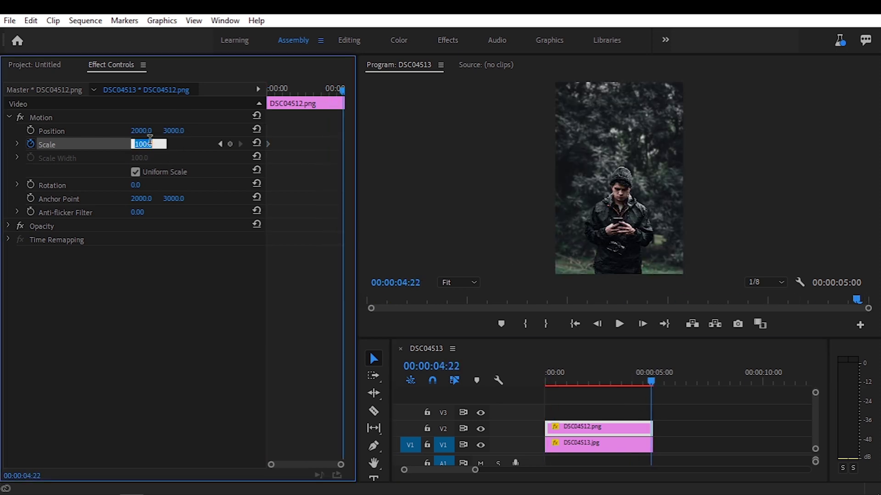
type("140")
key("Return")
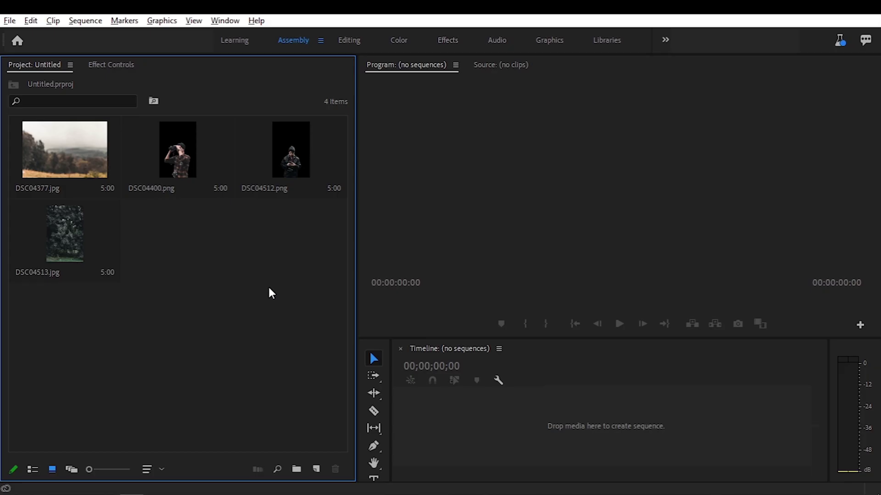
Create a new sequence from DSC04377.jpg and place DSC04400.png above it on track V2.
left_click_drag(73, 160, 442, 373)
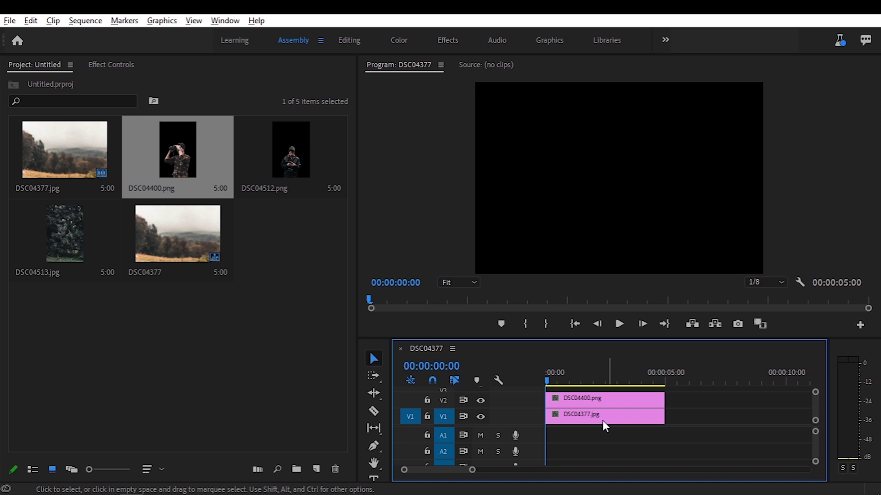
Set the Scale of the DSC04377.jpg background clip to 139 at its start and enable Scale keyframing.
left_click(604, 418)
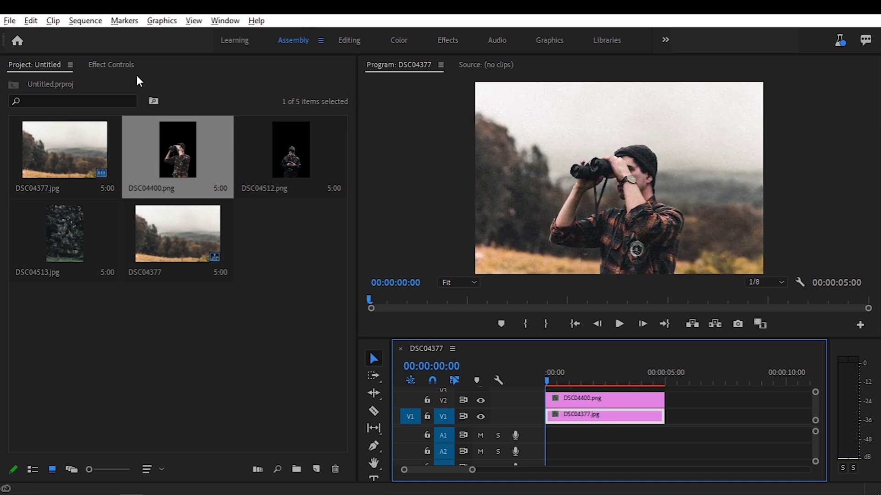
left_click(114, 68)
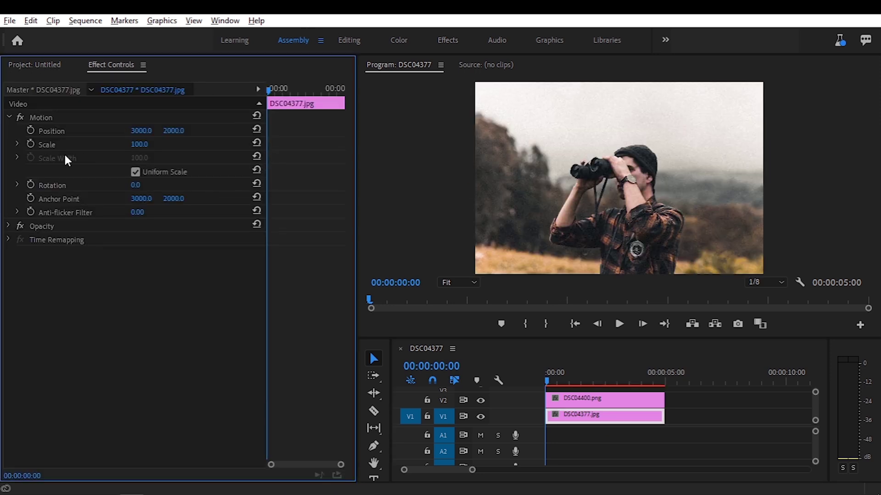
left_click_drag(139, 146, 205, 157)
left_click_drag(151, 146, 104, 161)
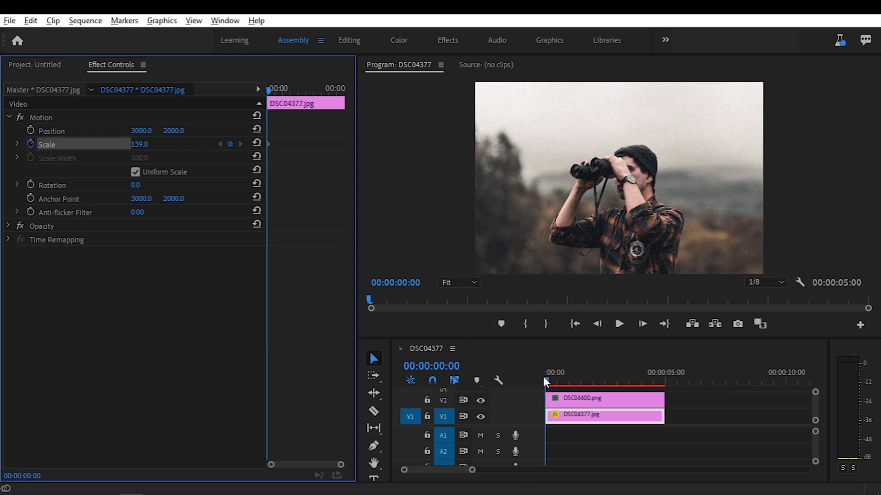
Add a Scale keyframe at 00:00:04:23 on the DSC04377.jpg clip and set it to 100.
left_click_drag(550, 382, 665, 394)
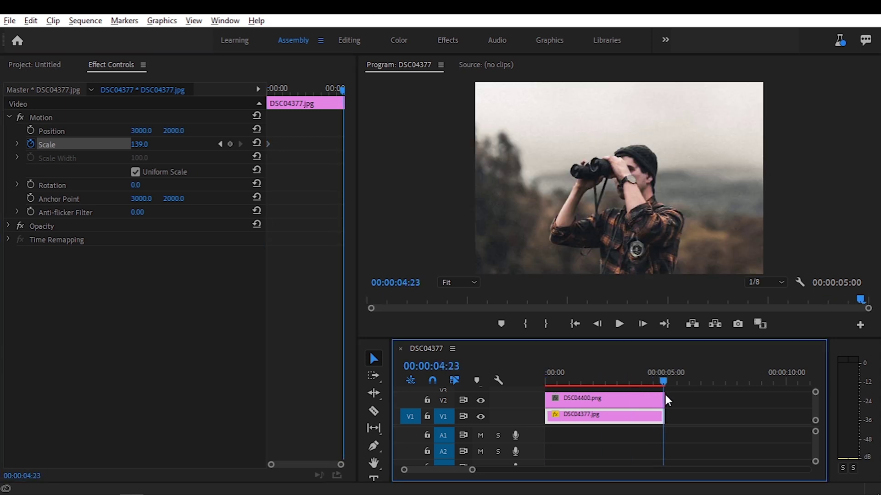
left_click(230, 144)
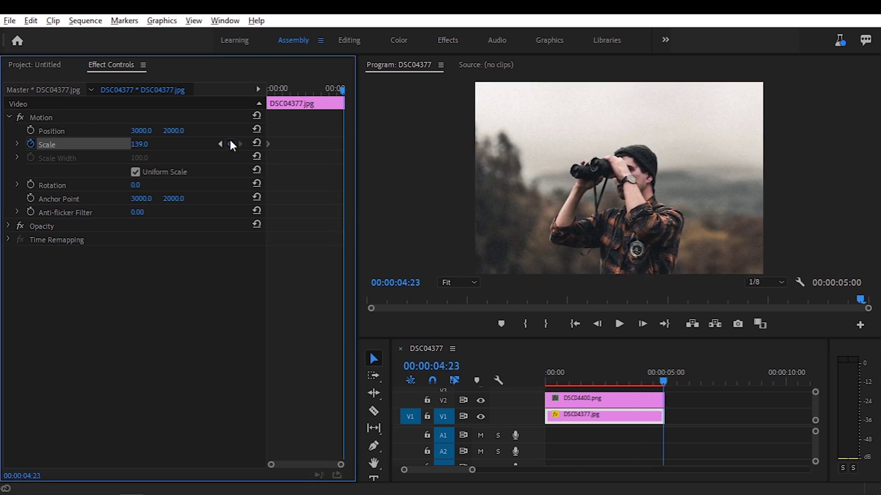
left_click(136, 144)
type("1")
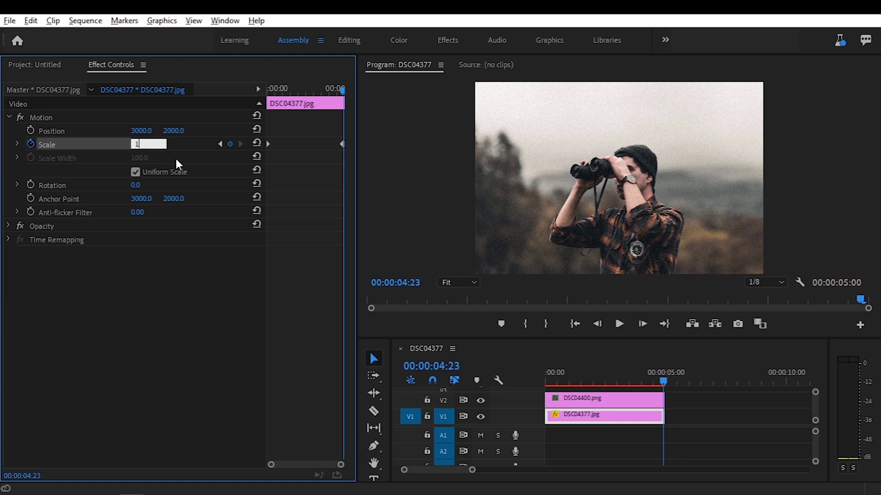
type("00")
key("Return")
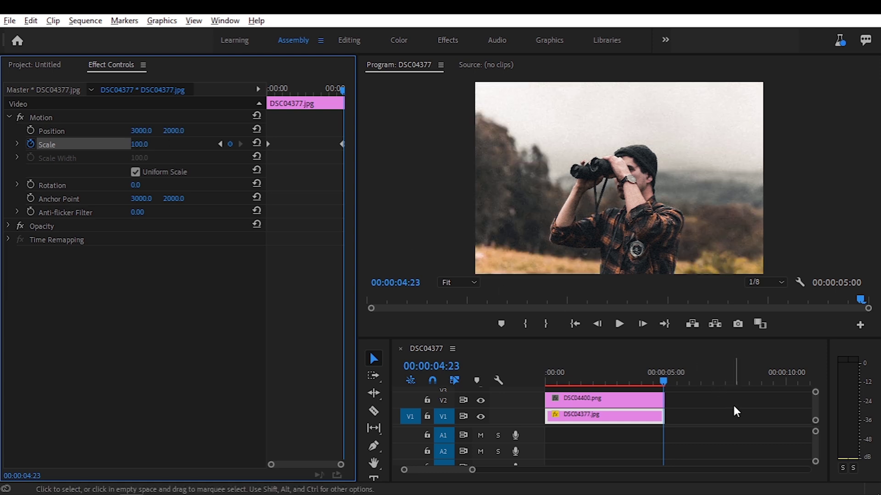
Set the Scale of the DSC04400.png clip to 70 at its start and enable Scale keyframing.
left_click_drag(665, 384, 549, 385)
left_click(563, 397)
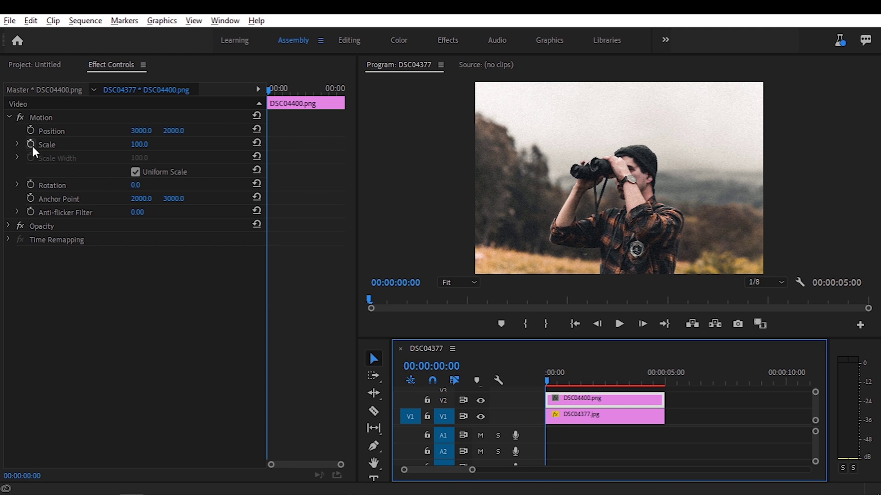
left_click_drag(138, 145, 172, 143)
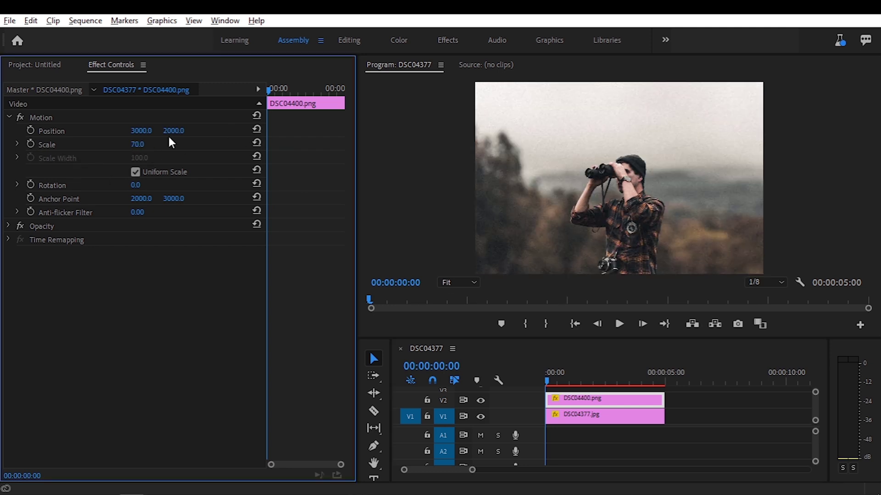
left_click(31, 144)
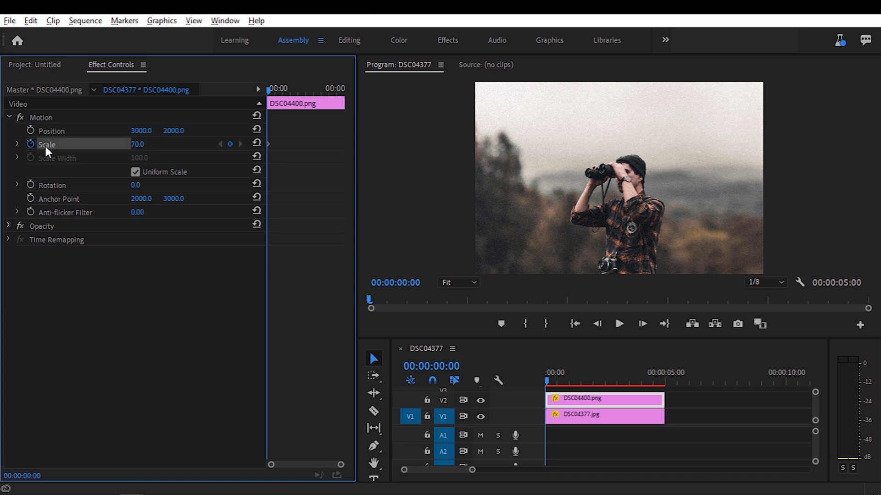
Add a Scale keyframe of 100 to the DSC04400.png clip at 00:00:04:23, near its end.
left_click_drag(547, 382, 663, 393)
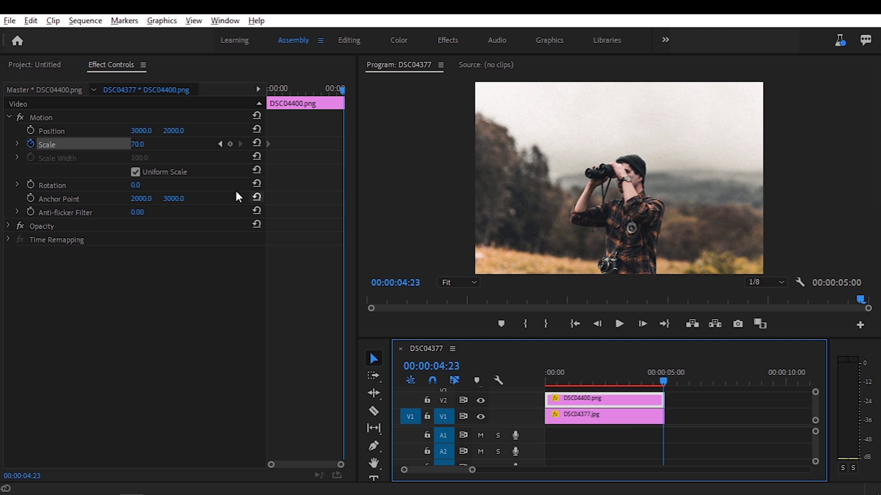
left_click(149, 140)
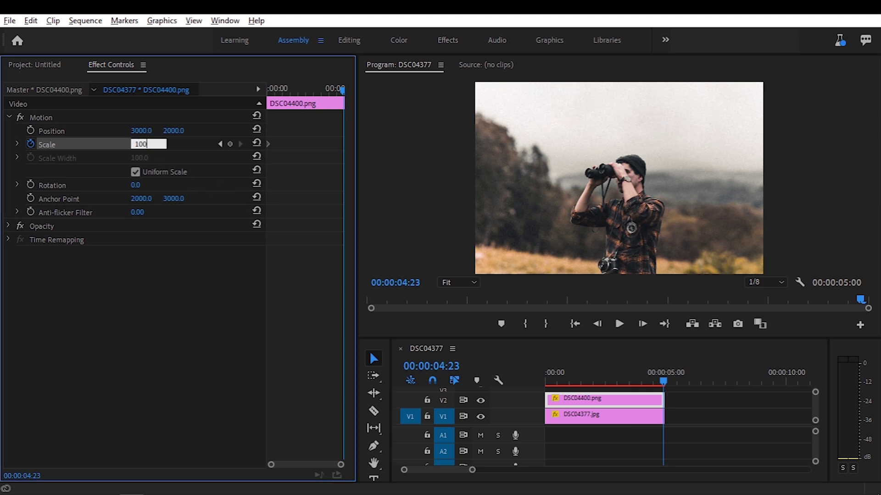
key("Return")
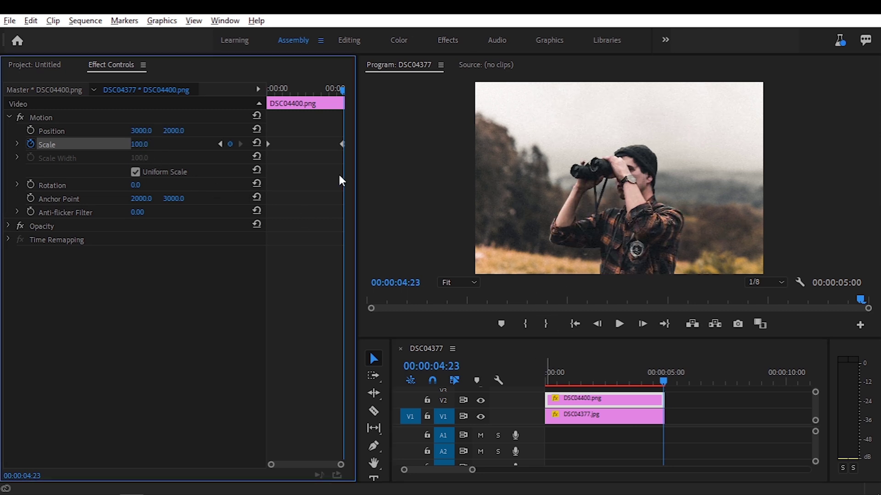
Open the media export settings for the DSC04377 sequence and enable Use Maximum Render Quality and Render at Maximum Depth.
left_click(7, 22)
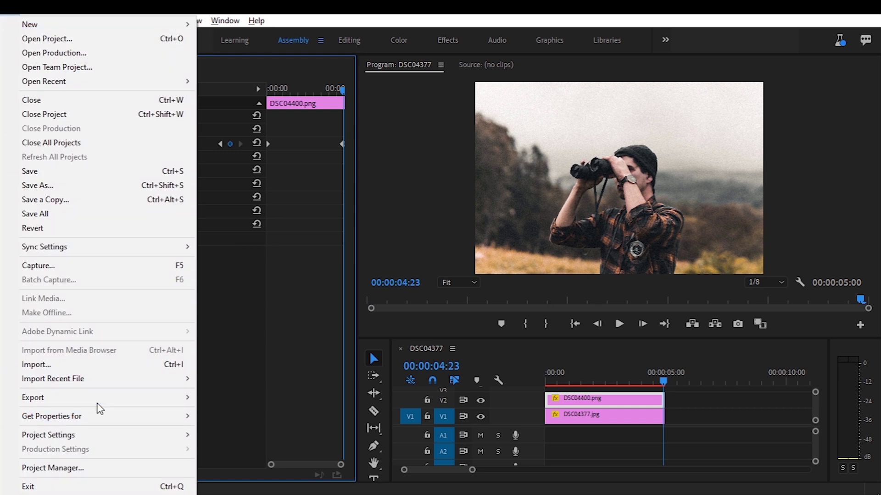
mouse_move(98, 399)
left_click(294, 245)
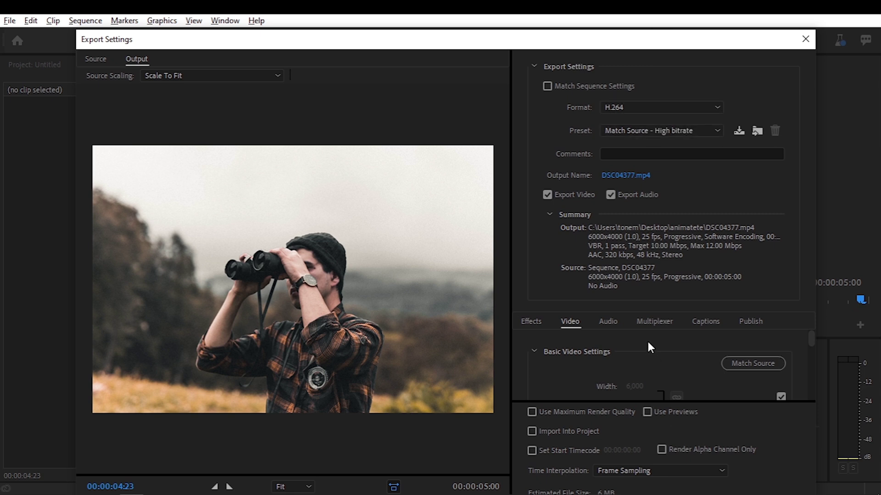
scroll(646, 347, "down", 2)
left_click(569, 412)
scroll(626, 355, "down", 2)
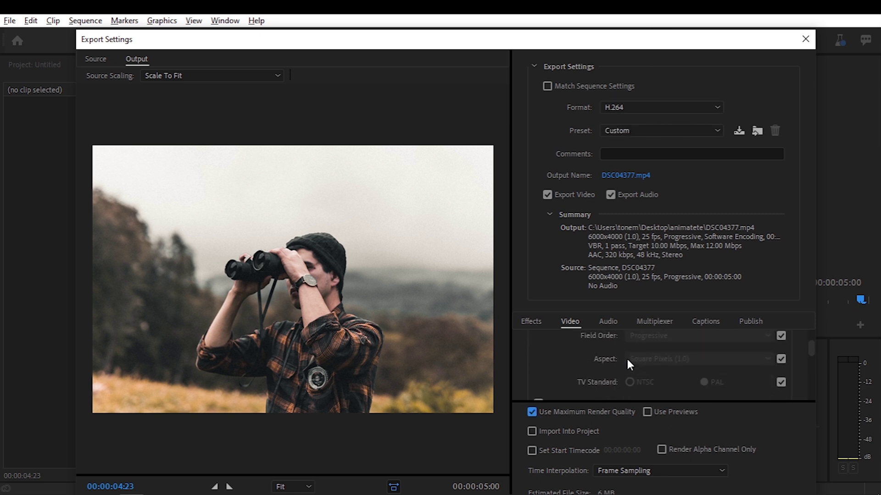
scroll(626, 359, "down", 2)
left_click(592, 363)
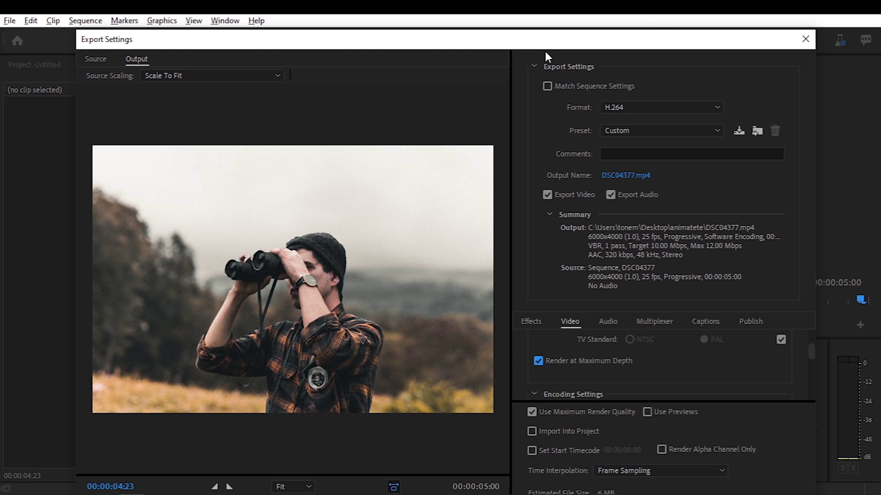